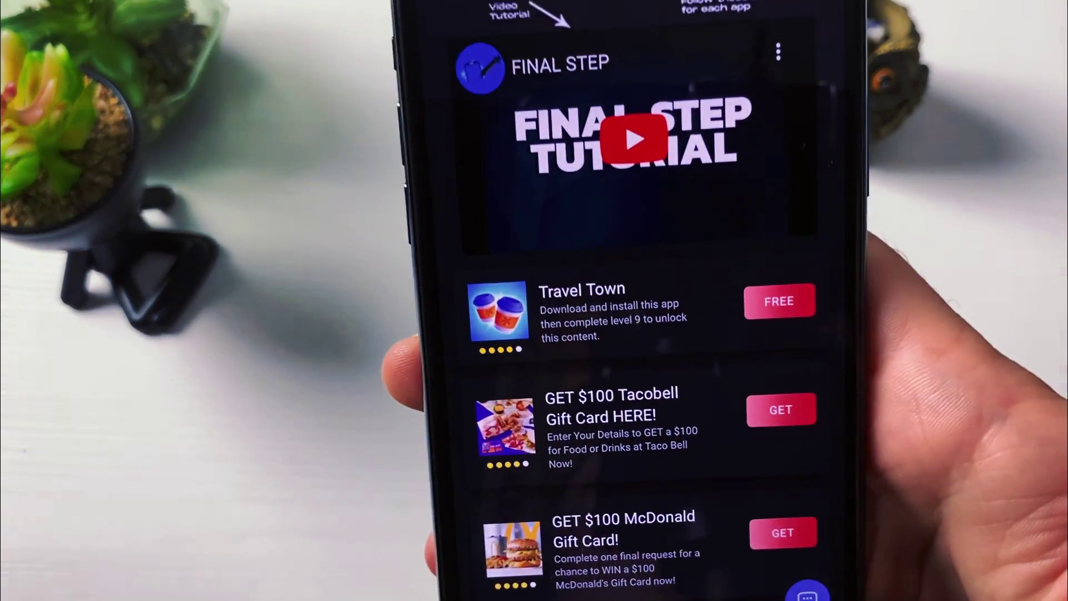
scroll(543, 334, down, 3)
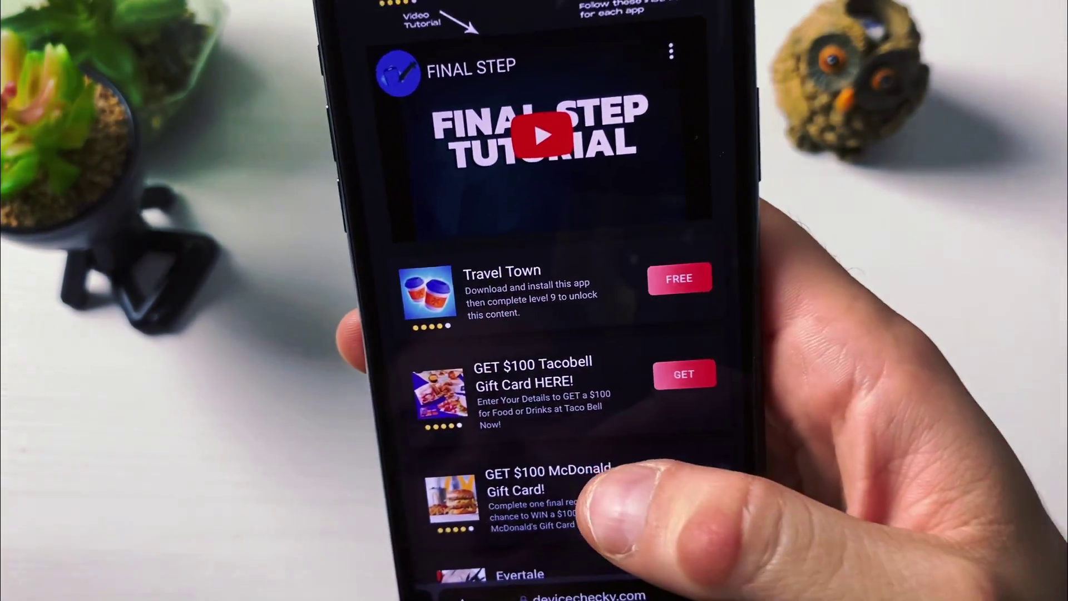
scroll(542, 333, down, 3)
scroll(543, 334, down, 2)
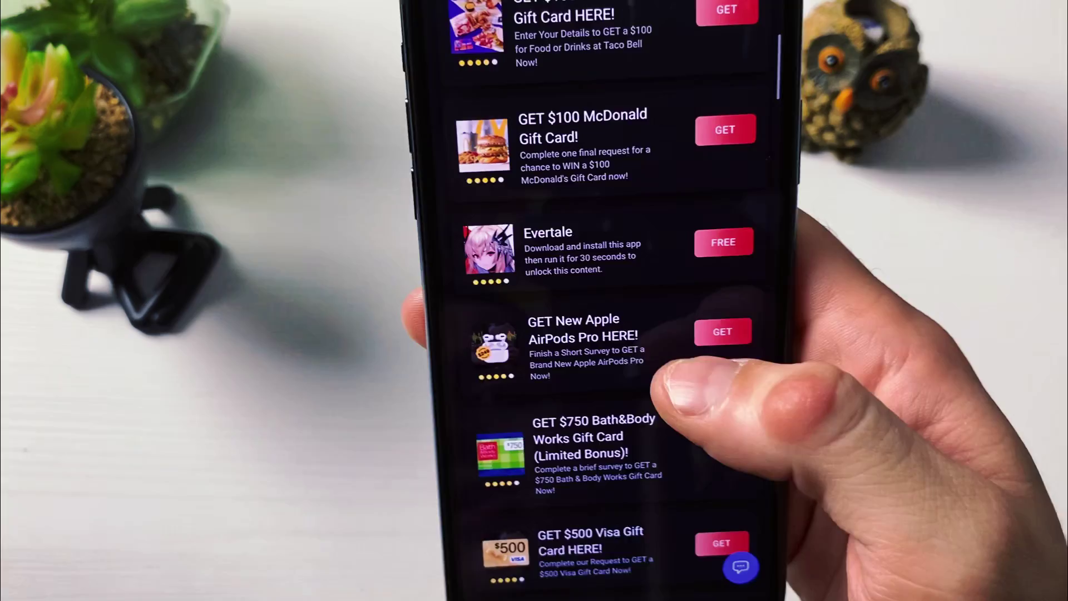
scroll(585, 334, up, 5)
scroll(584, 334, up, 2)
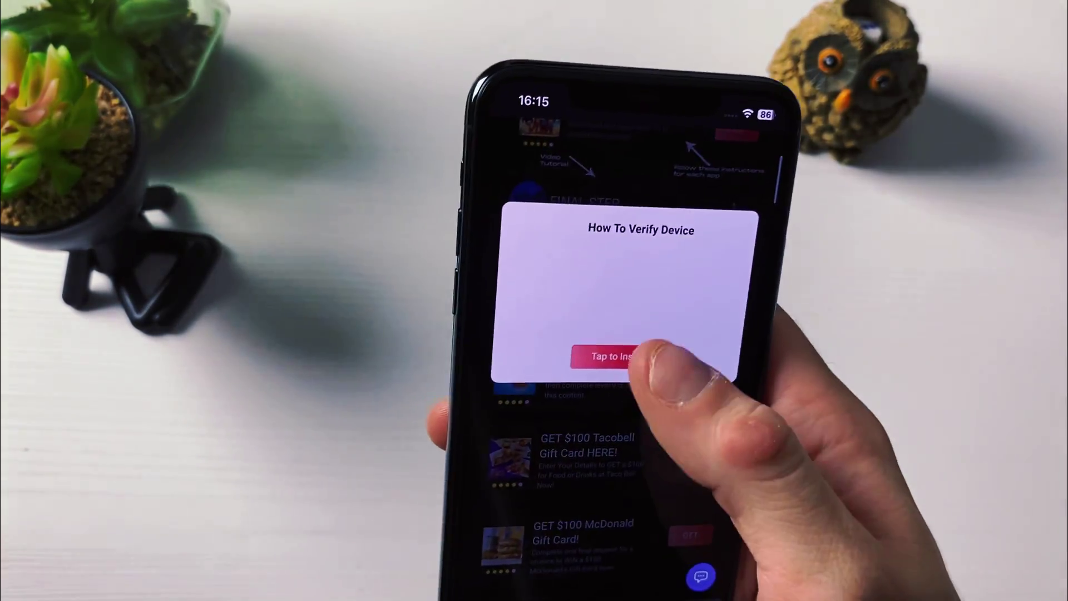
- Close the Verify Device prompt on the devicechecky.com offers page, leaving a blank screen
click(613, 357)
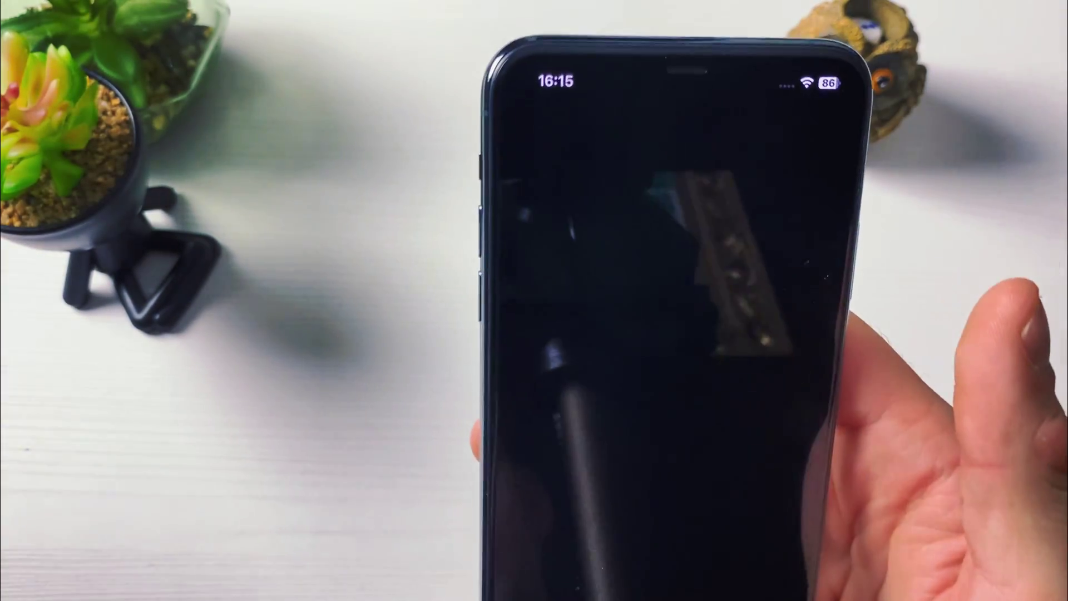